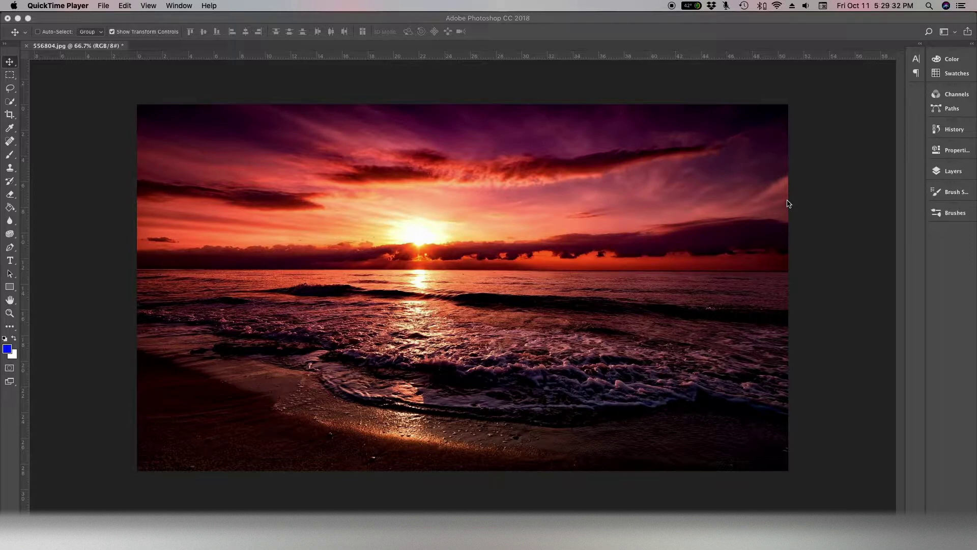
# Create a new A4 landscape document of 297 x 210 mm at 300 ppi in RGB with a white background.
pyautogui.click(104, 7)
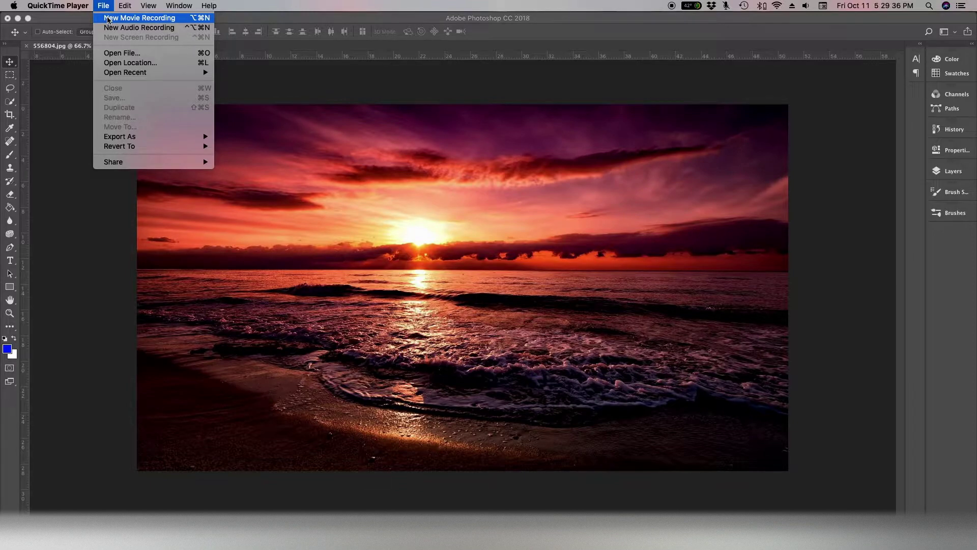
pyautogui.click(59, 94)
pyautogui.click(97, 6)
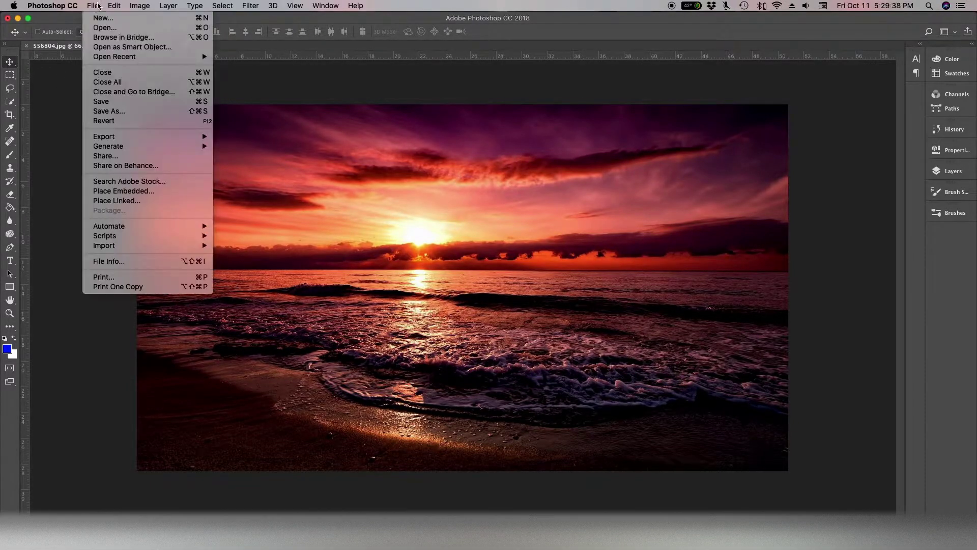
pyautogui.click(100, 22)
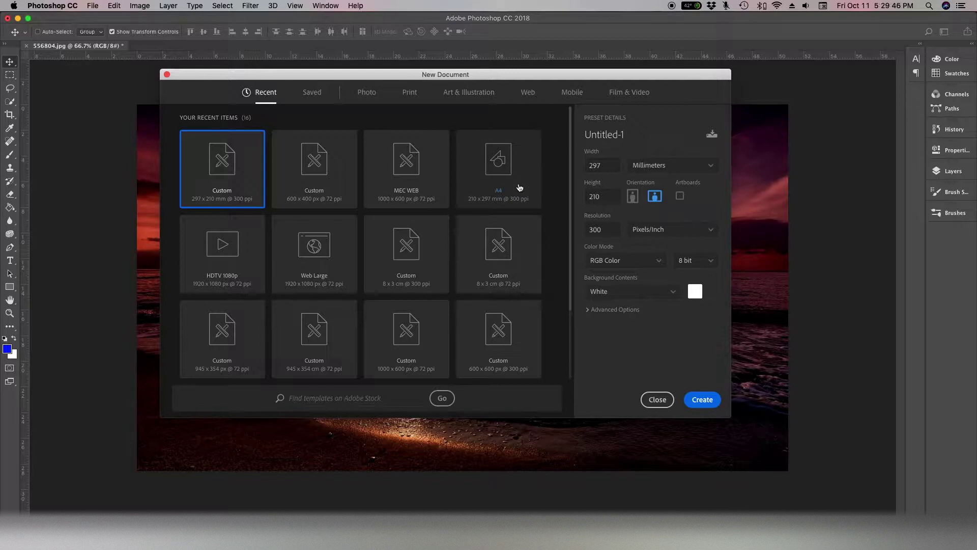
pyautogui.click(524, 200)
pyautogui.click(654, 198)
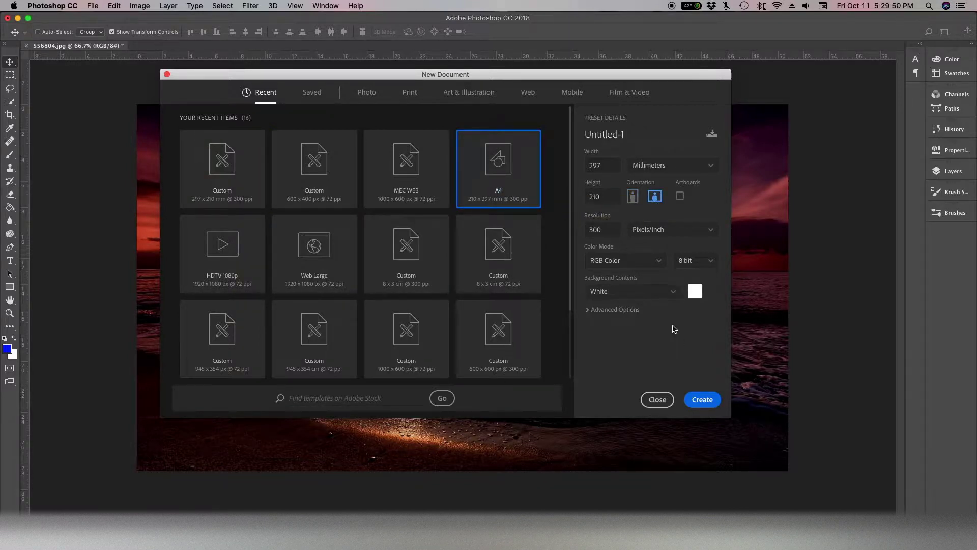
pyautogui.click(703, 400)
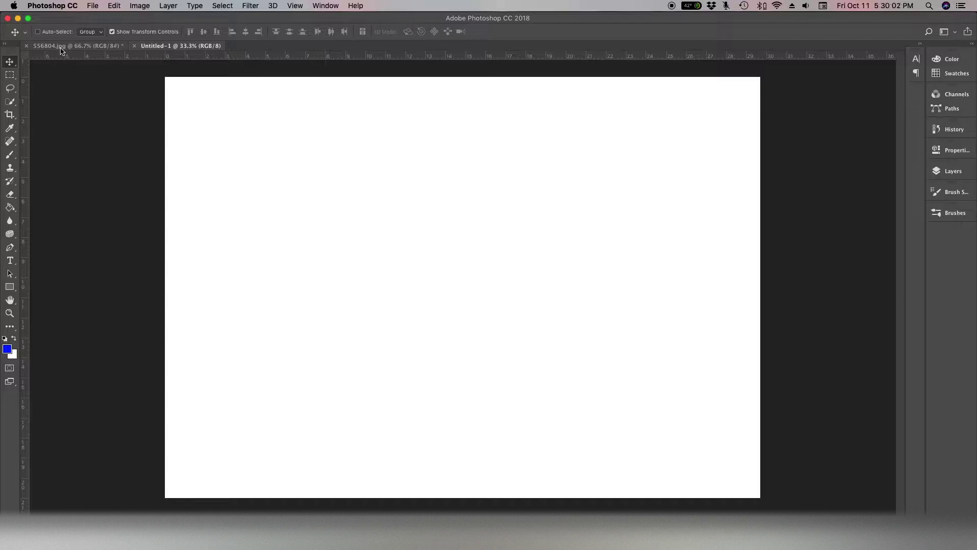
# Duplicate the background layer of 556804.jpg and paste a copy of the sunset photo into the Untitled-1 document.
pyautogui.click(78, 46)
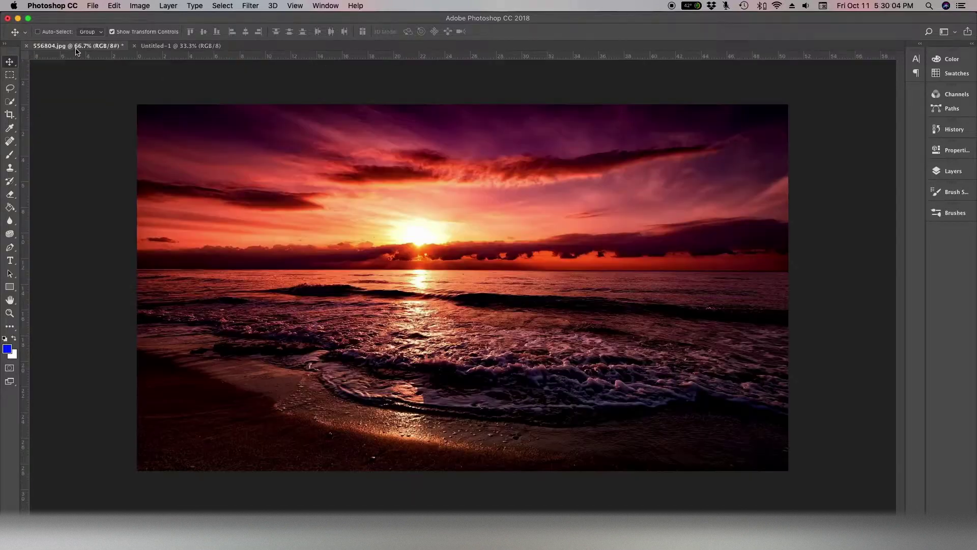
pyautogui.click(953, 171)
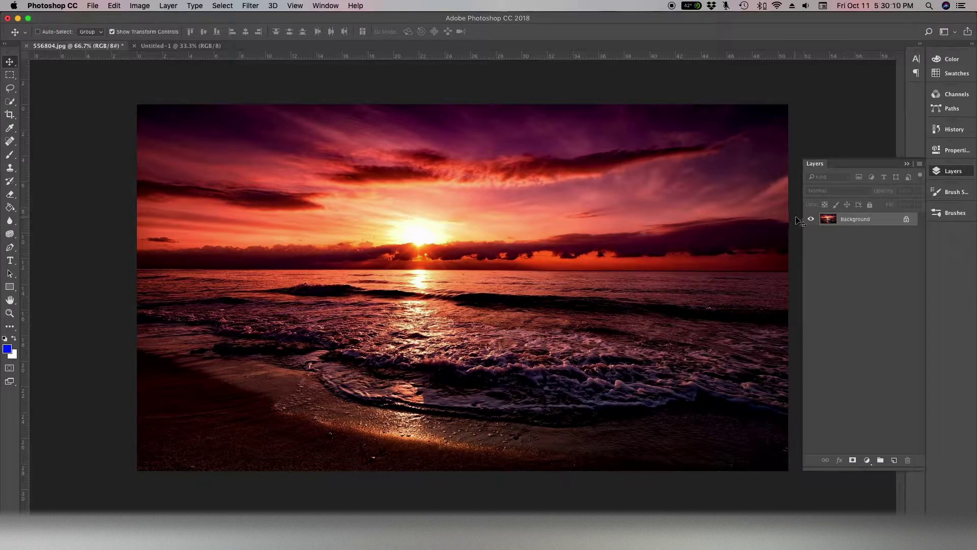
pyautogui.press('super')
pyautogui.press('super+j')
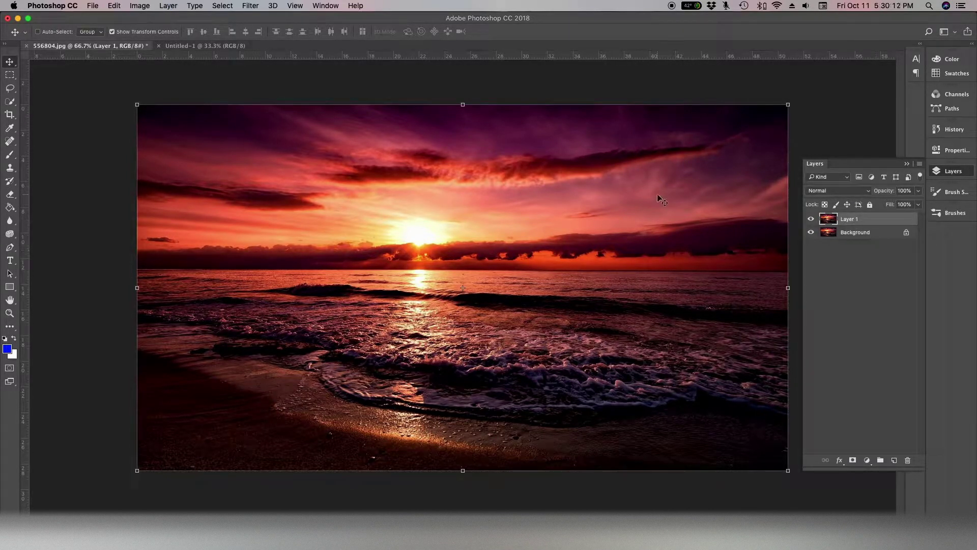
pyautogui.keyDown('super'); pyautogui.click(829, 220); pyautogui.keyUp('super')
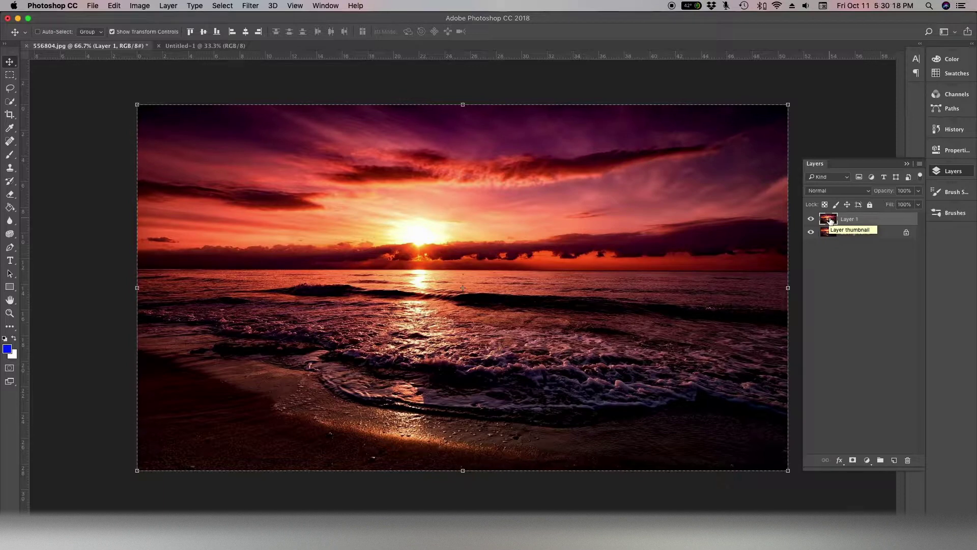
pyautogui.click(192, 46)
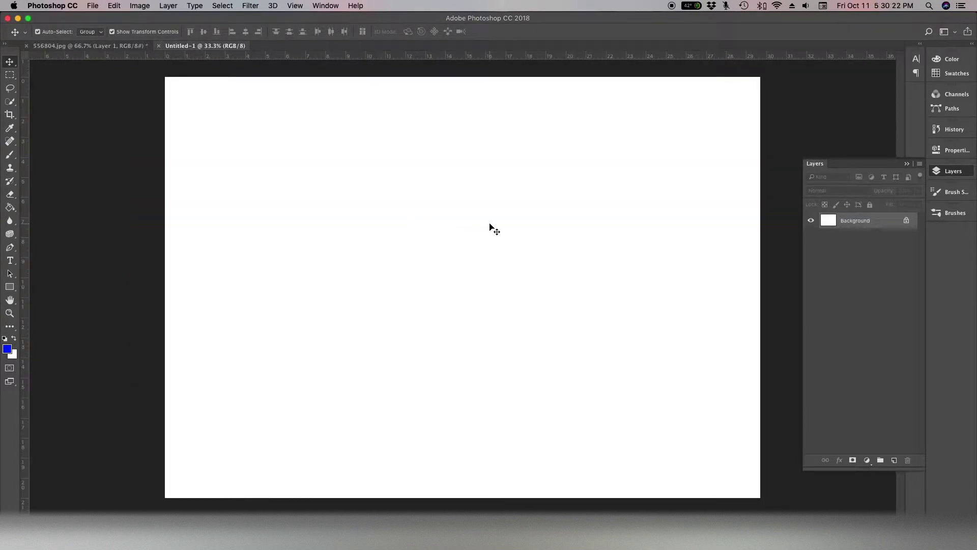
pyautogui.press('super+v')
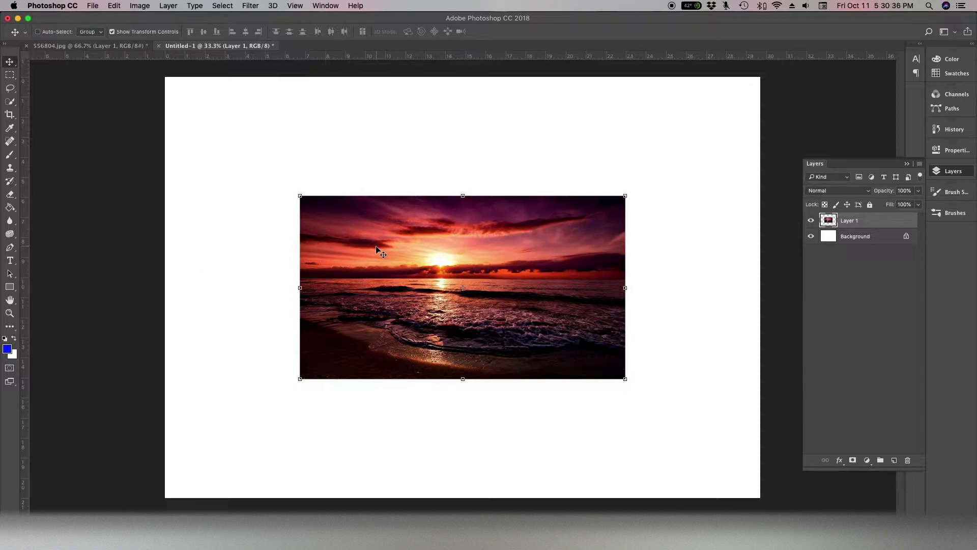
# Add the text "BEACH" on the blank area above the photo.
pyautogui.press('t')
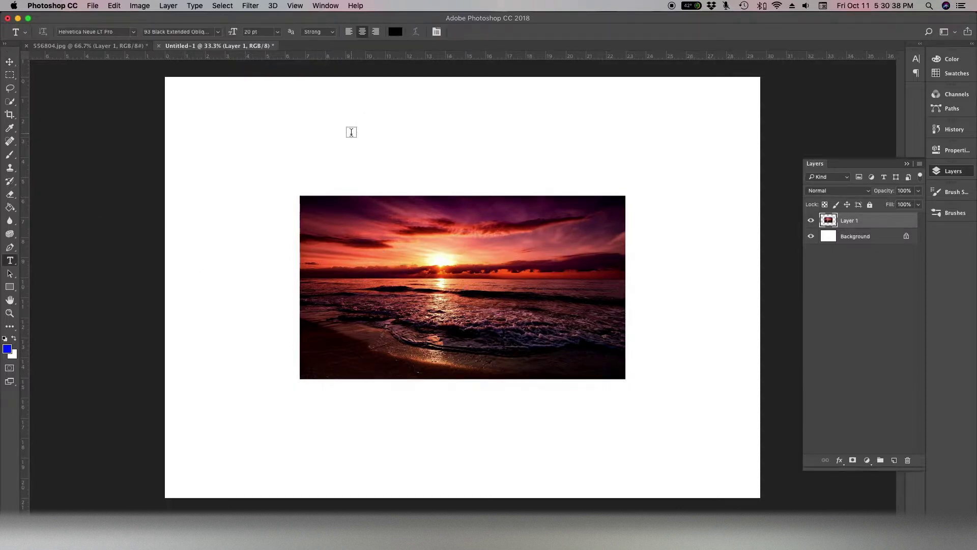
pyautogui.click(351, 132)
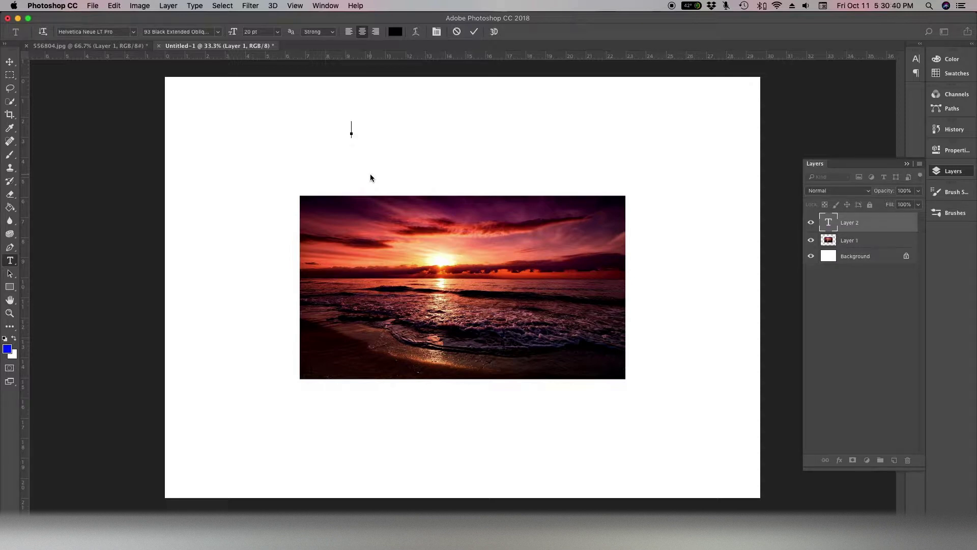
pyautogui.write('BEACH')
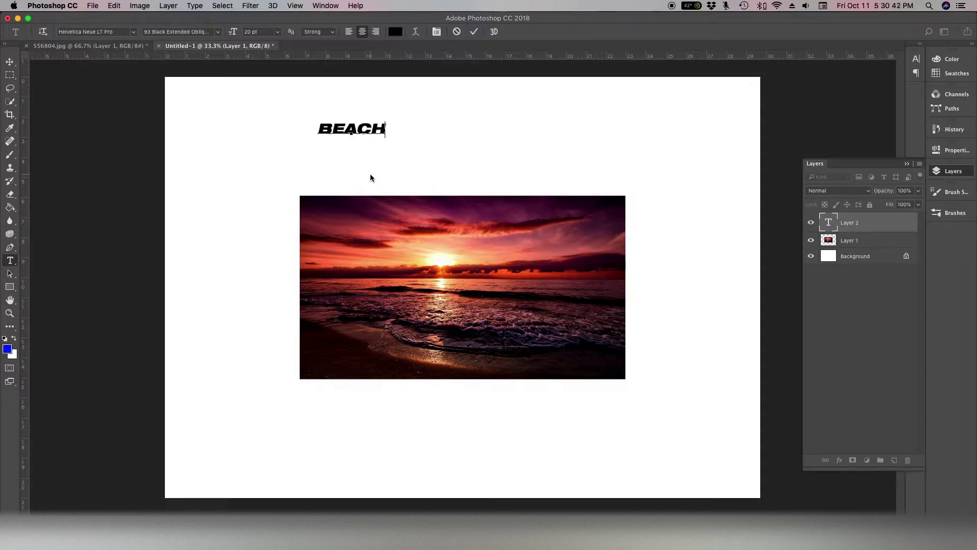
pyautogui.click(474, 32)
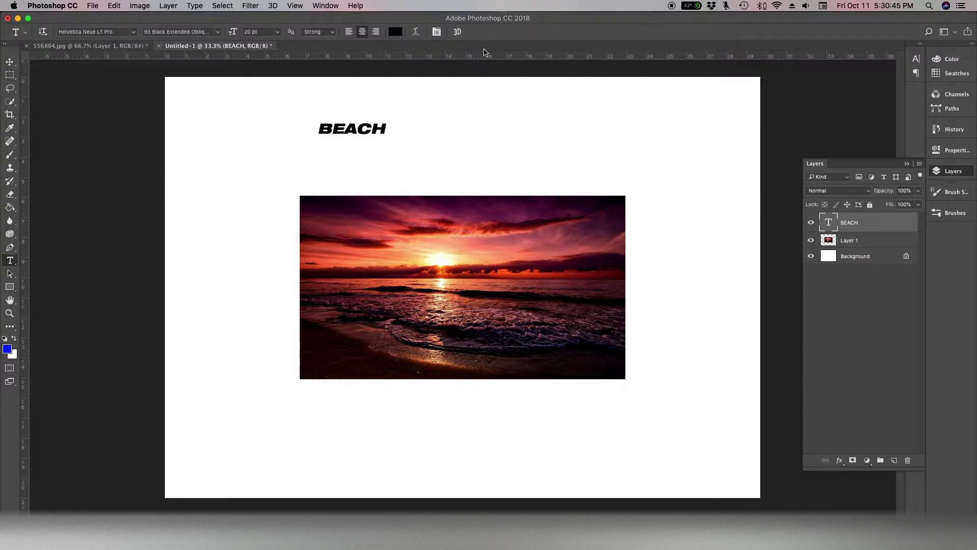
# Enlarge the BEACH text so it spans most of the page width, extending past both sides of the photo.
pyautogui.click(8, 65)
pyautogui.moveTo(384, 134); pyautogui.dragTo(282, 175)
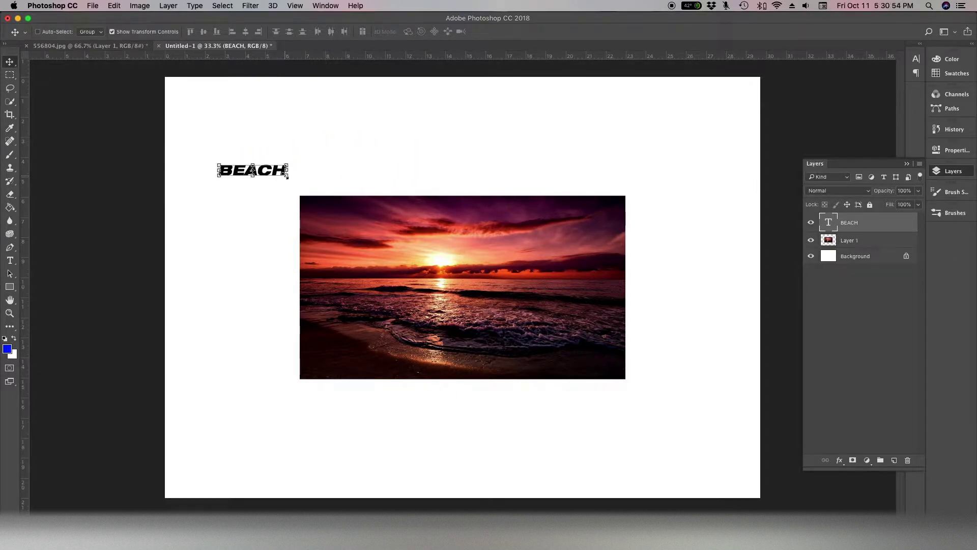
pyautogui.click(286, 177)
pyautogui.moveTo(287, 178); pyautogui.dragTo(700, 340)
pyautogui.moveTo(220, 279); pyautogui.dragTo(206, 282)
pyautogui.press('Return')
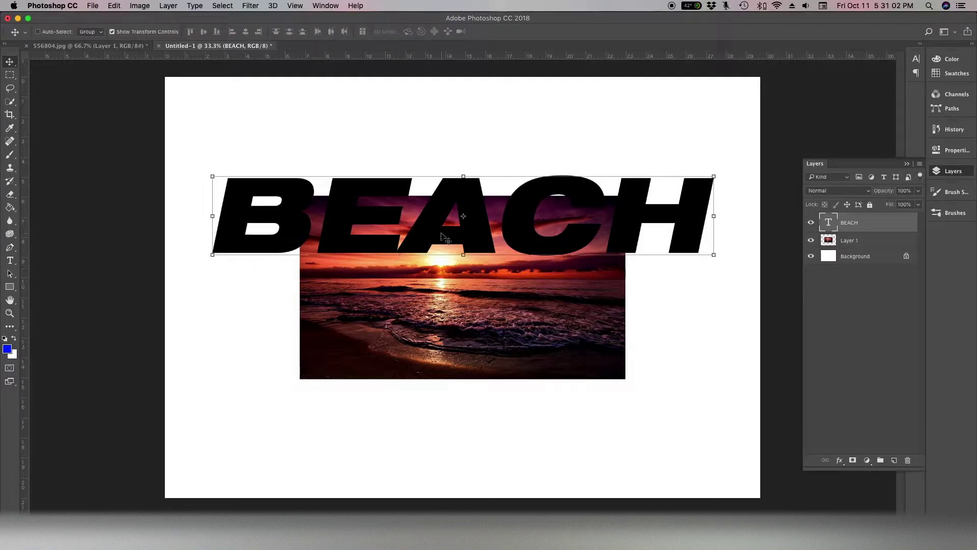
# Centre the BEACH text horizontally and vertically on the Background layer.
pyautogui.click(861, 257)
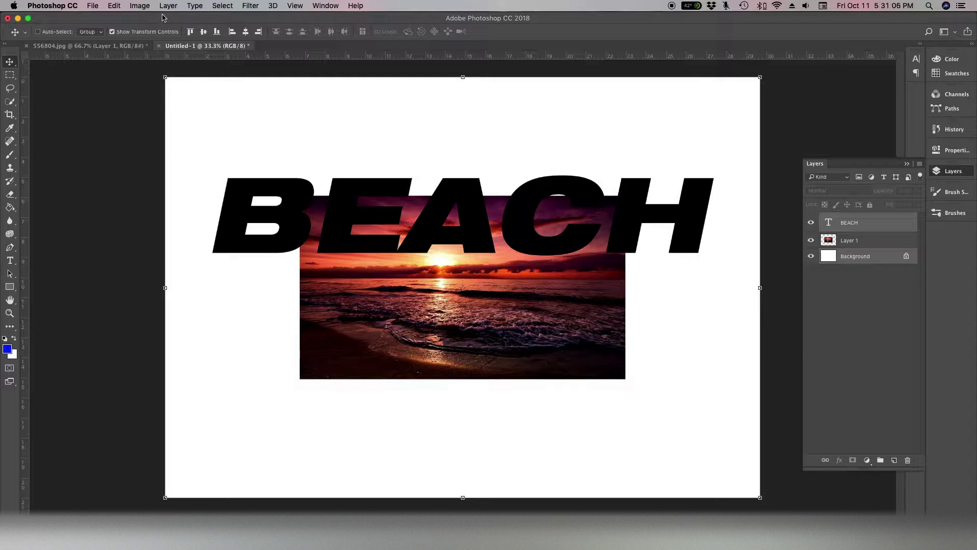
pyautogui.click(245, 32)
pyautogui.click(203, 33)
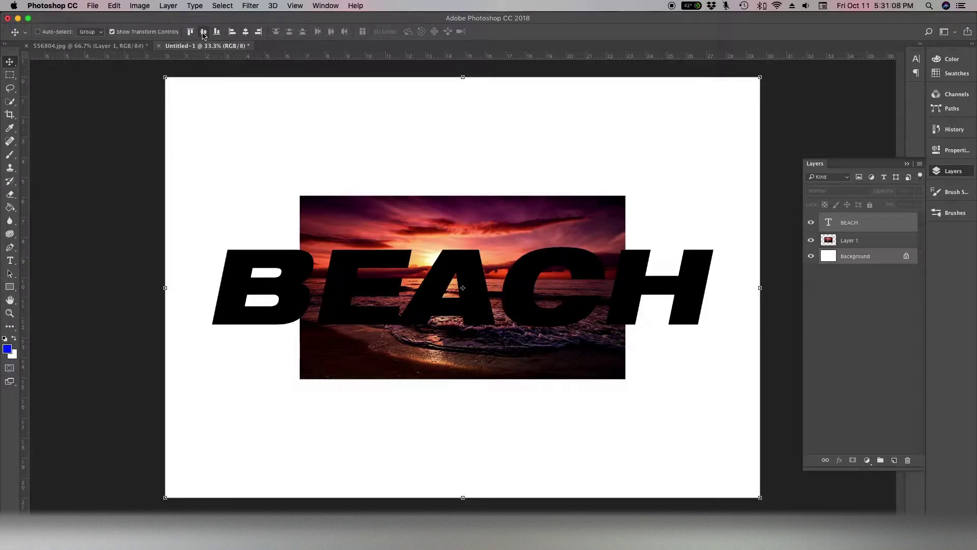
# Scale the sunset photo layer from its centre to about 159% so it extends beyond the BEACH text on all sides.
pyautogui.click(864, 238)
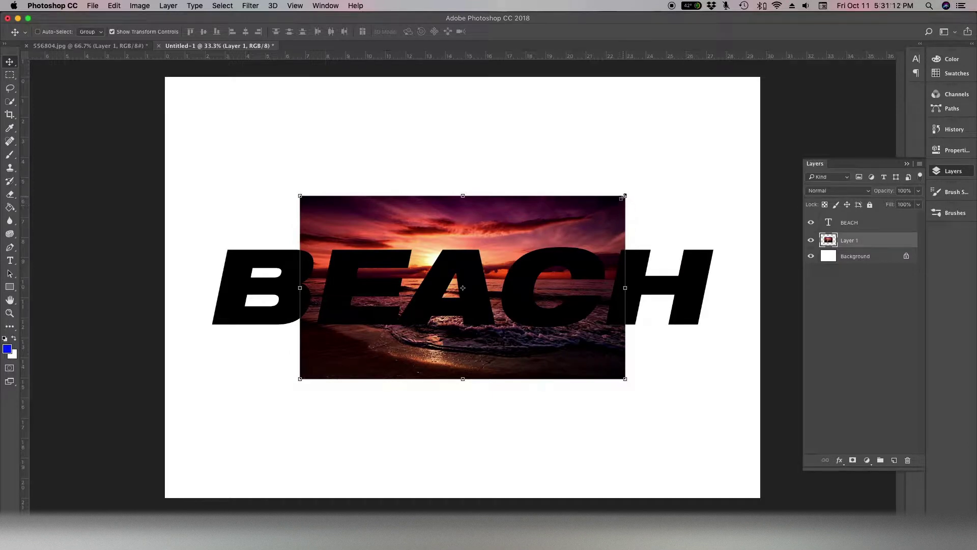
pyautogui.moveTo(625, 195); pyautogui.dragTo(710, 121)
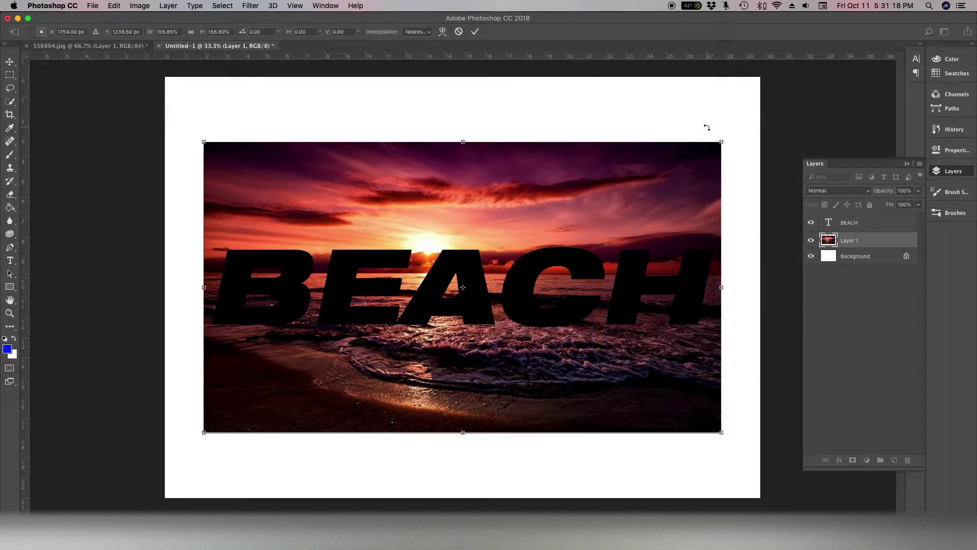
pyautogui.click(475, 32)
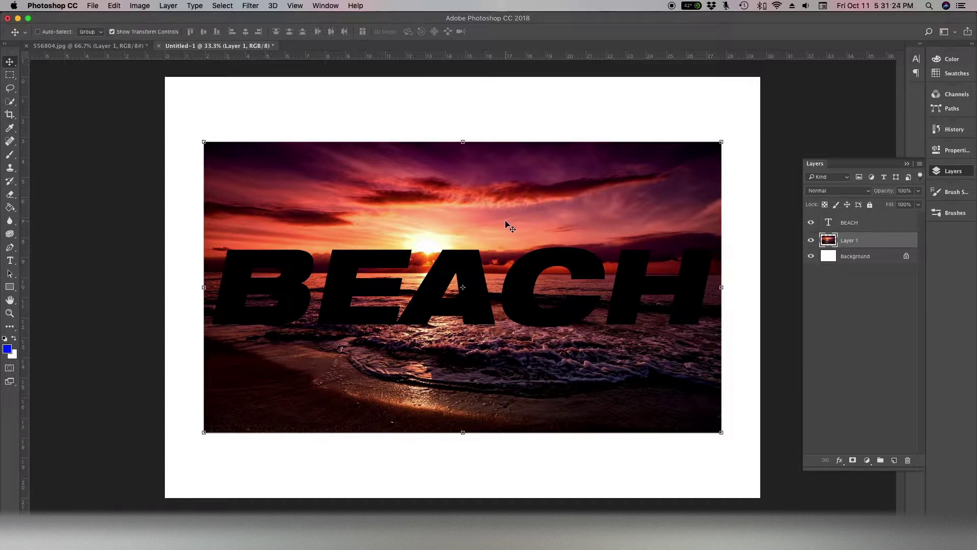
# Move the BEACH text layer below the sunset photo layer and clip the photo to the text with a clipping mask.
pyautogui.click(872, 226)
pyautogui.moveTo(888, 227); pyautogui.dragTo(887, 248)
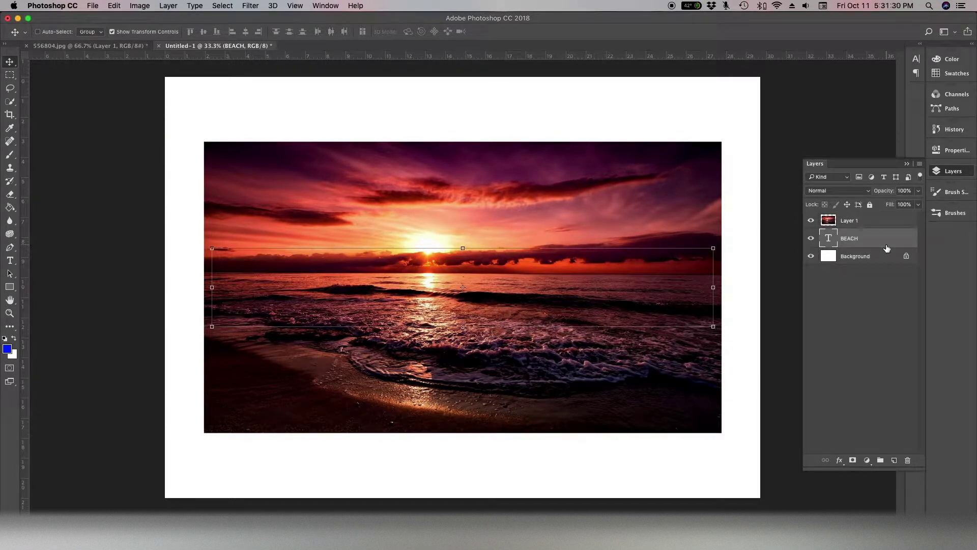
pyautogui.click(873, 226)
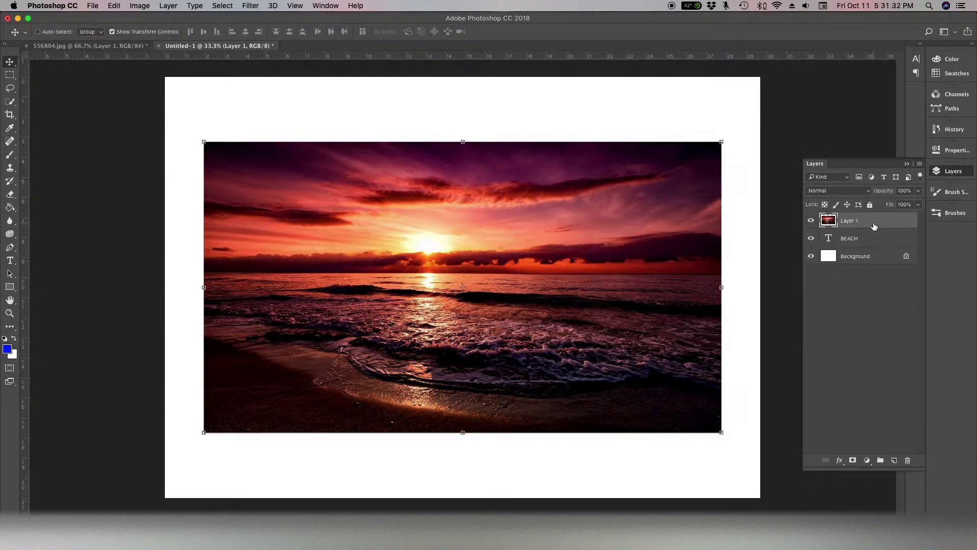
pyautogui.rightClick(874, 225)
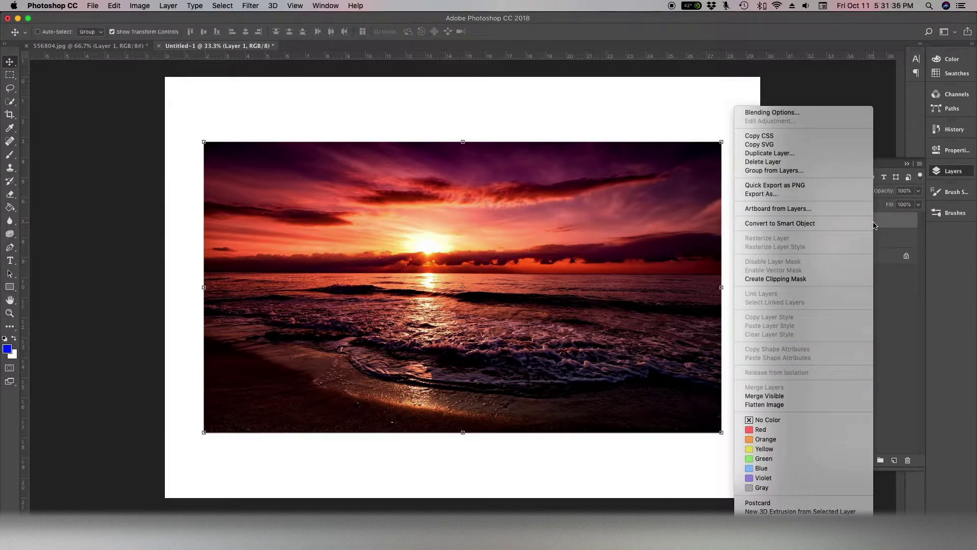
pyautogui.click(798, 279)
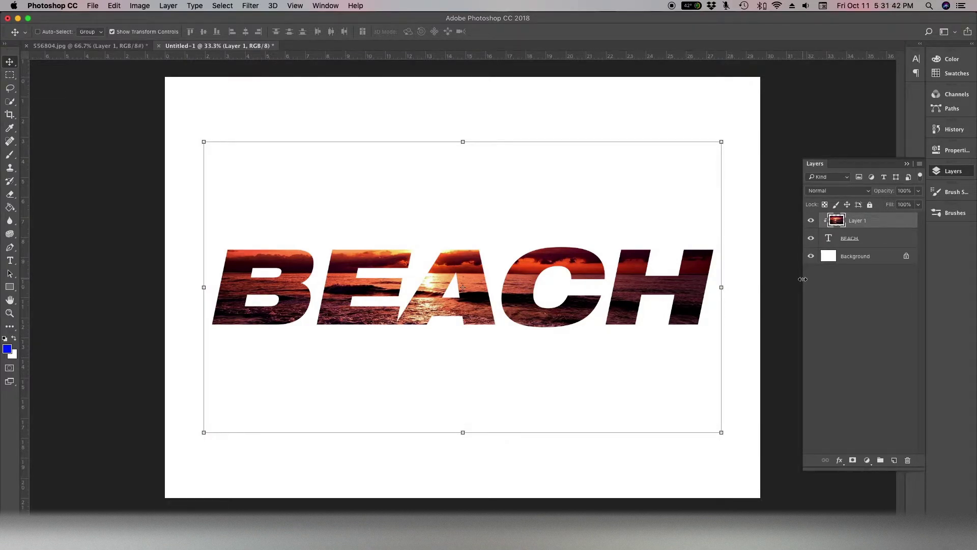
# Shift the clipped photo slightly down and left so the sun shows inside the letters, then deselect the layer.
pyautogui.moveTo(636, 210)
pyautogui.mouseDown()
pyautogui.moveTo(634, 226)
pyautogui.moveTo(622, 229)
pyautogui.moveTo(623, 218)
pyautogui.mouseUp()
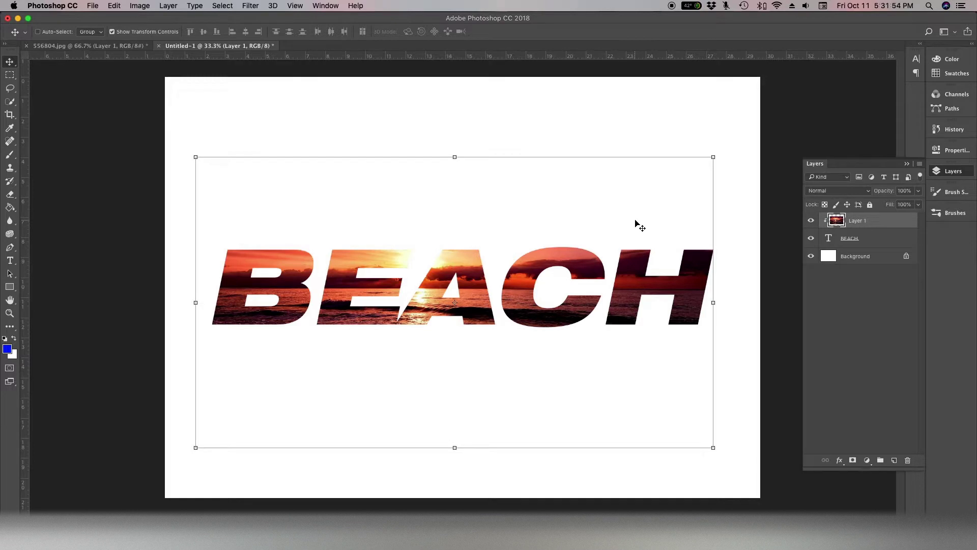
pyautogui.keyDown('super'); pyautogui.click(737, 203); pyautogui.keyUp('super')
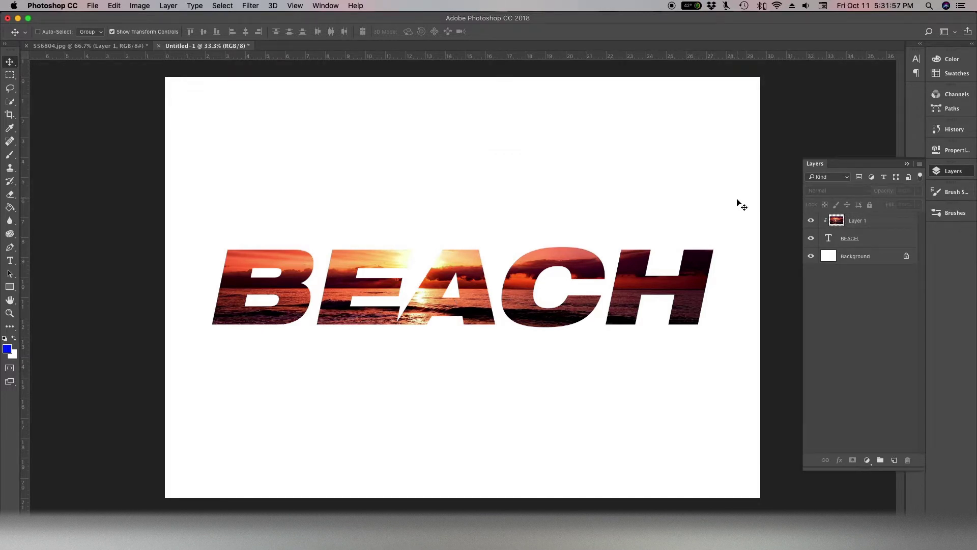
# Add a Bevel & Emboss effect with the Outer Bevel style to the BEACH text layer.
pyautogui.click(850, 235)
pyautogui.rightClick(878, 239)
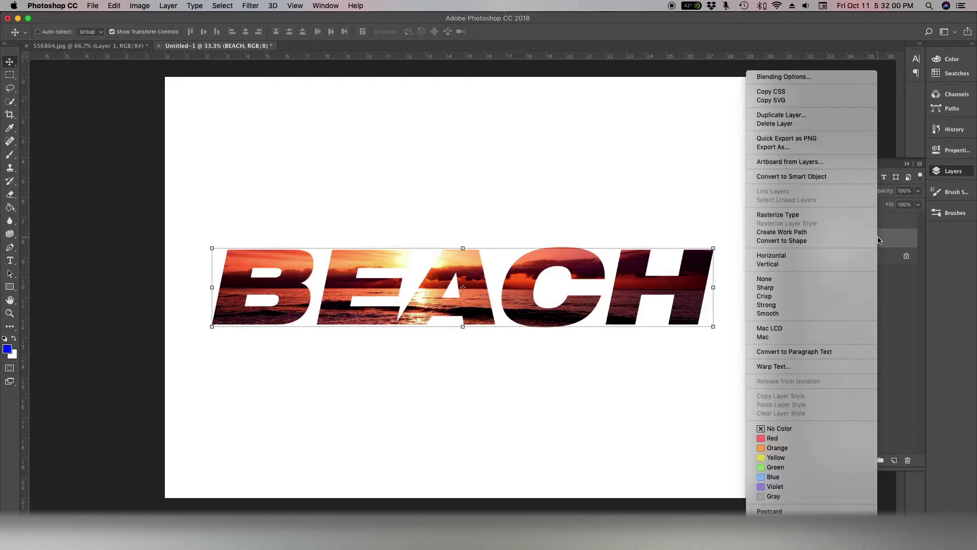
pyautogui.click(783, 77)
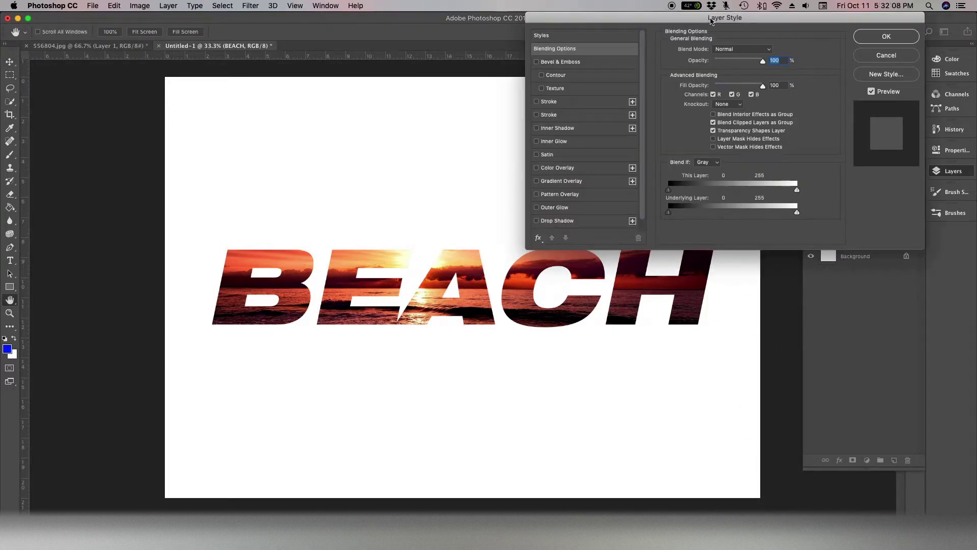
pyautogui.moveTo(711, 20); pyautogui.dragTo(722, 20)
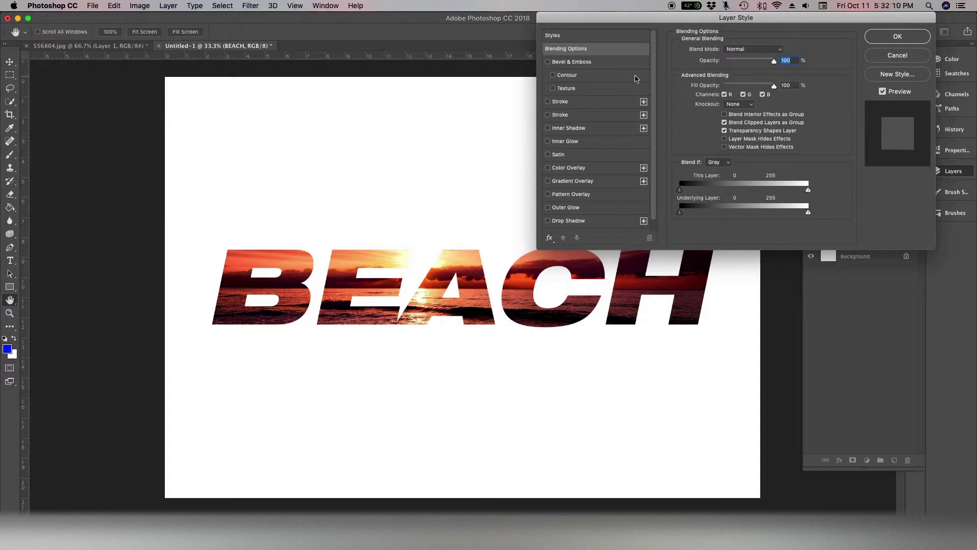
pyautogui.click(610, 63)
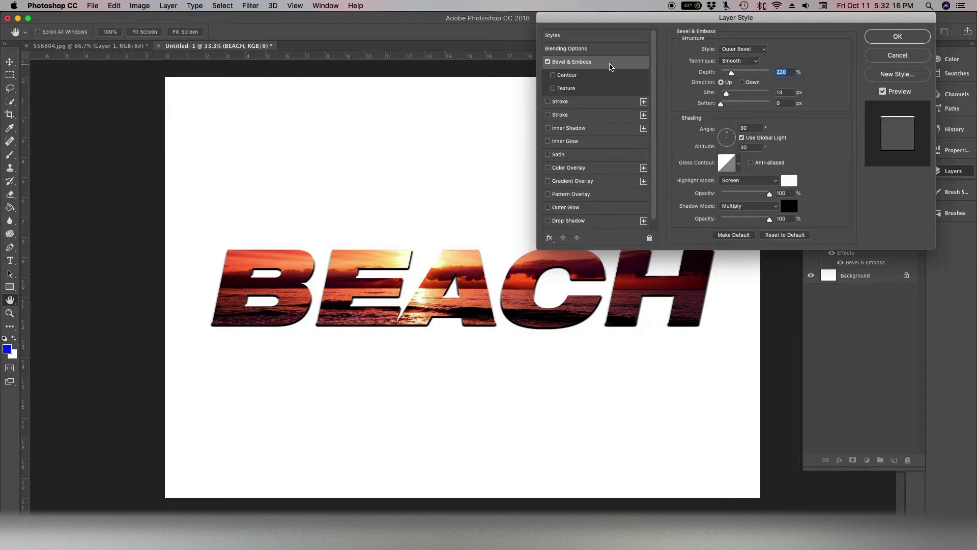
pyautogui.moveTo(709, 23); pyautogui.dragTo(653, 24)
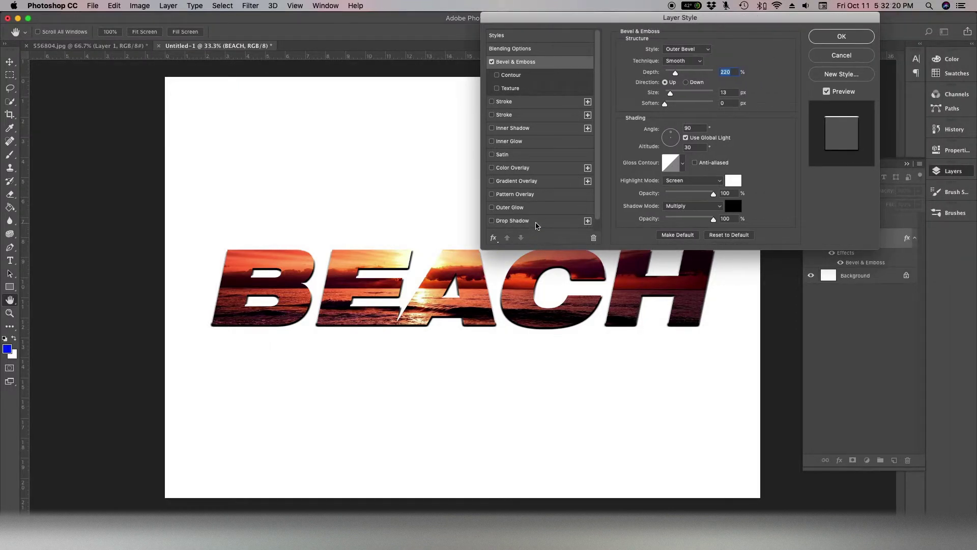
# Add a drop shadow to the BEACH text with slightly reduced opacity, offset it down and to the right, and apply the layer style.
pyautogui.click(536, 222)
pyautogui.moveTo(601, 23); pyautogui.dragTo(690, 22)
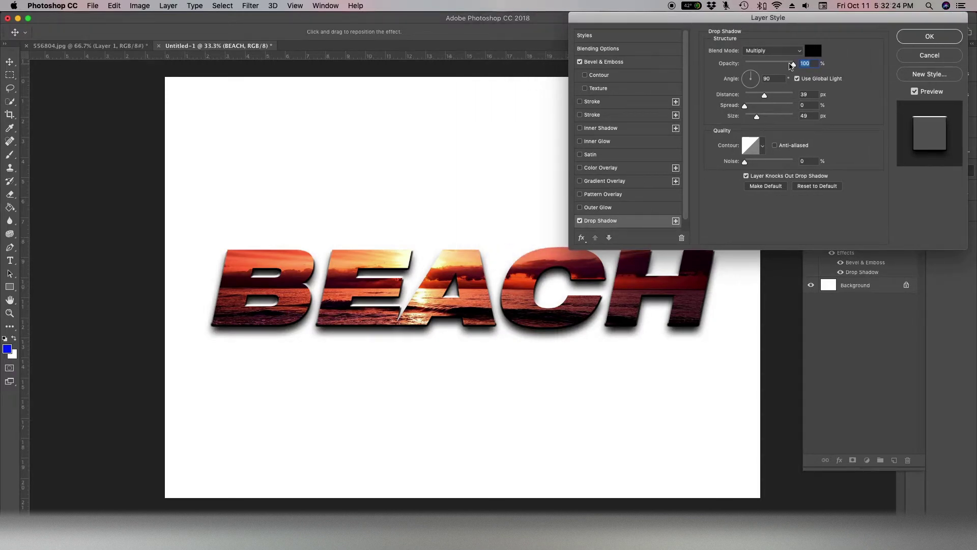
pyautogui.moveTo(793, 64); pyautogui.dragTo(786, 65)
pyautogui.moveTo(510, 306); pyautogui.dragTo(526, 297)
pyautogui.click(916, 39)
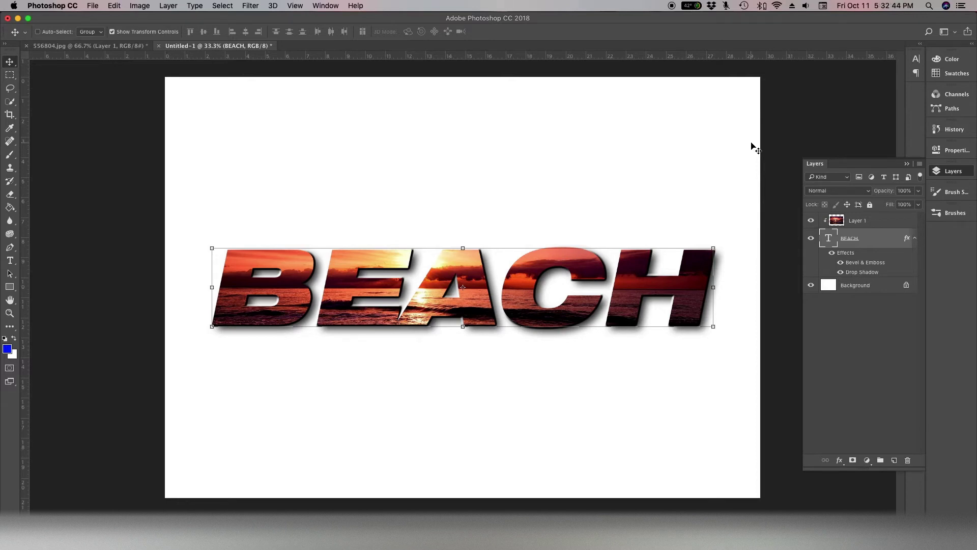
pyautogui.press('super+minus')
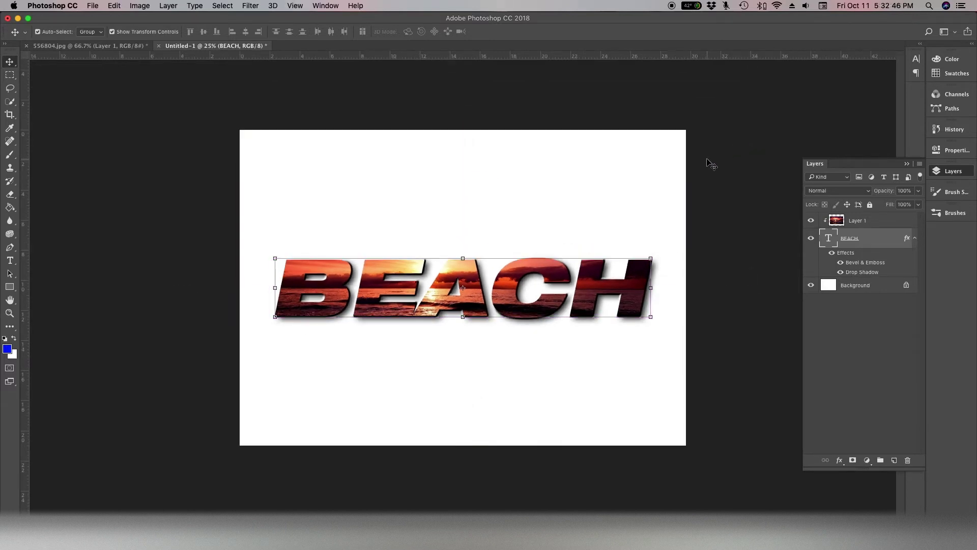
pyautogui.keyDown('super'); pyautogui.click(707, 159); pyautogui.keyUp('super')
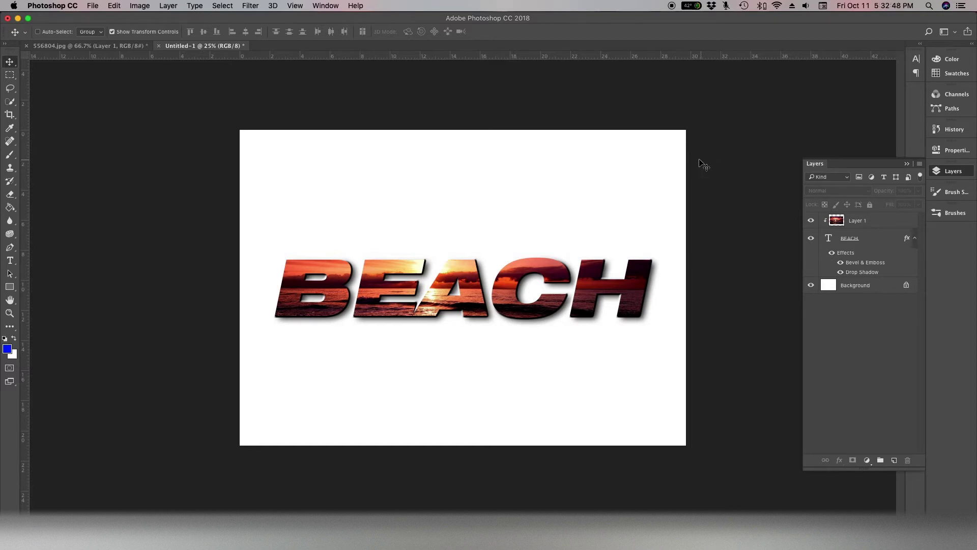